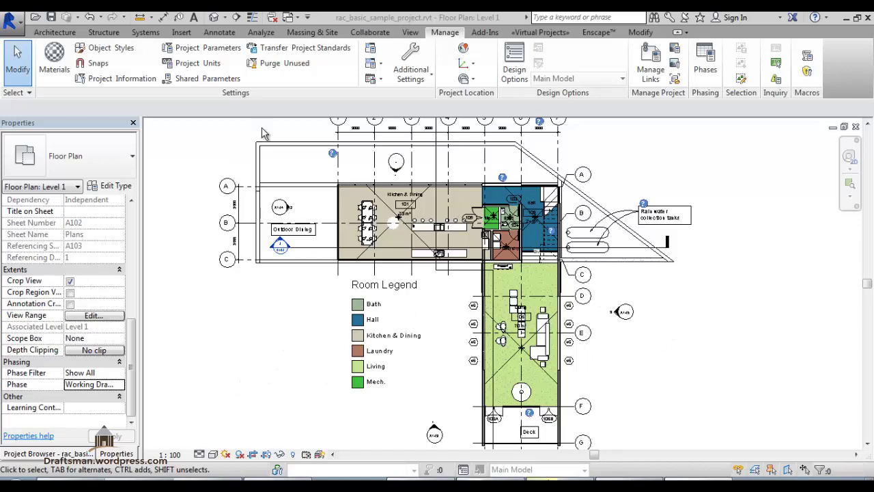
Step: In the Phases settings, insert a new phase named 1 after Existing
{"action": "left_click", "coordinate": [705, 61]}
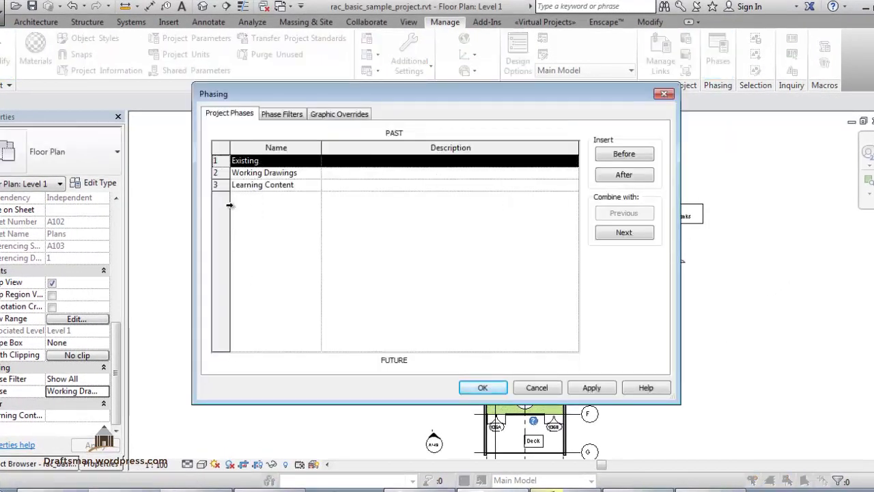
{"action": "left_click", "coordinate": [624, 175]}
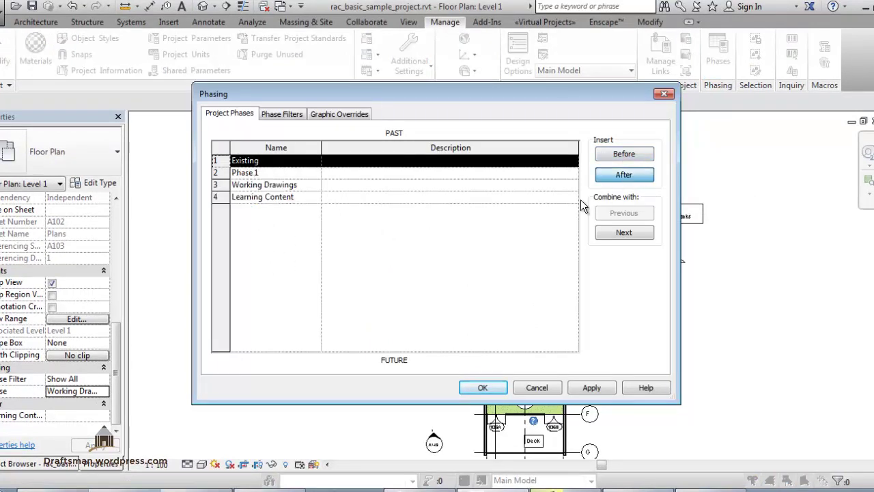
{"action": "left_click", "coordinate": [276, 174]}
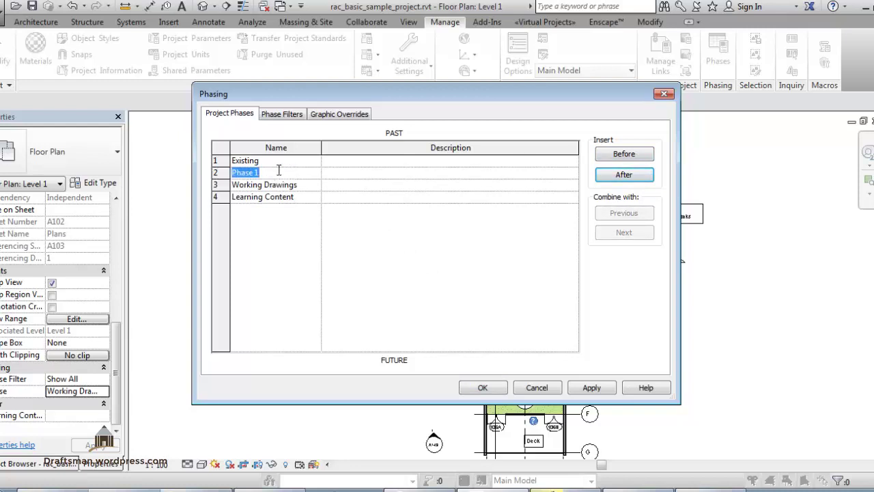
{"action": "type", "text": "1"}
Step: Insert a second phase after phase 1 and name it 2
{"action": "left_click", "coordinate": [623, 174]}
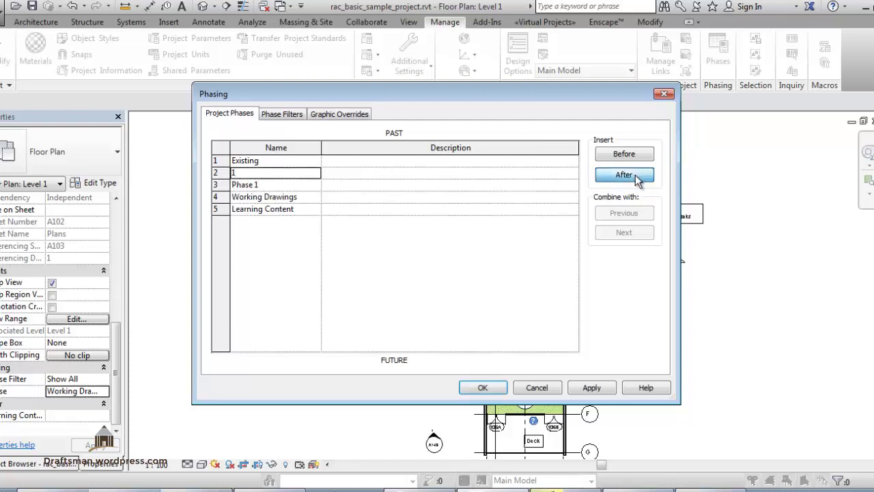
{"action": "left_click", "coordinate": [493, 189]}
{"action": "left_click", "coordinate": [273, 183]}
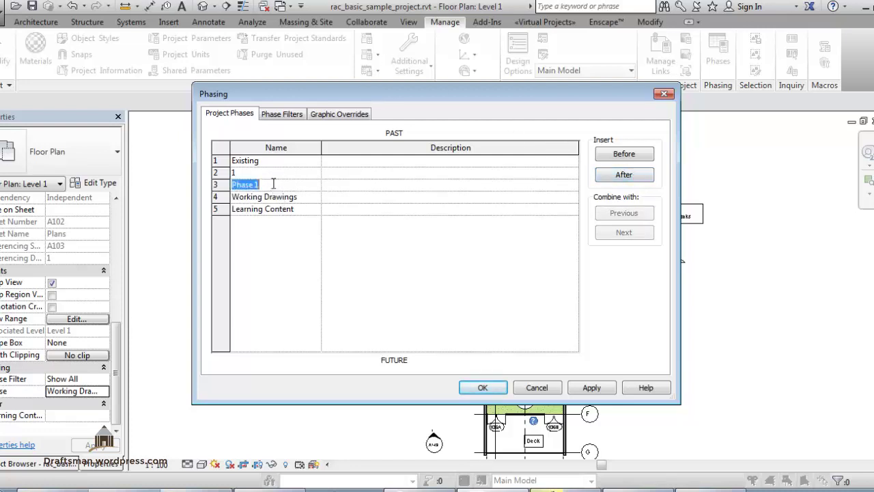
{"action": "type", "text": "2"}
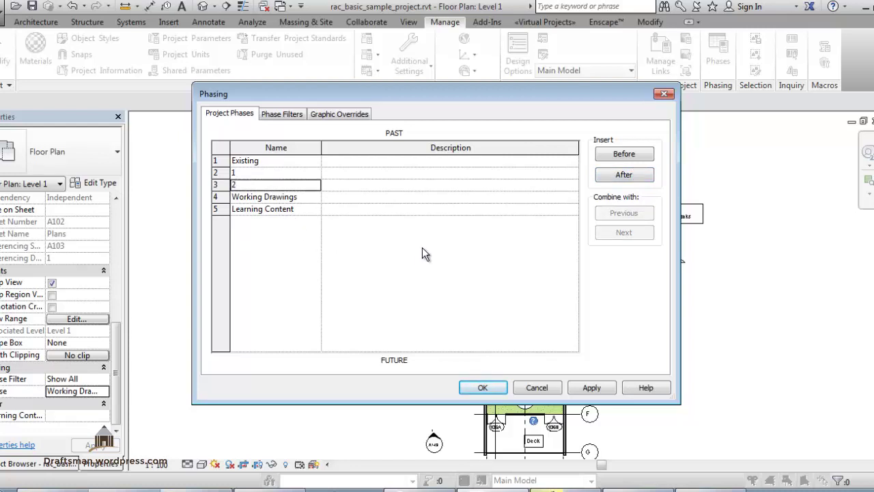
Step: Combine Learning Content with the previous phase, leaving Existing, 1, 2 and Working Drawings
{"action": "left_click", "coordinate": [224, 159]}
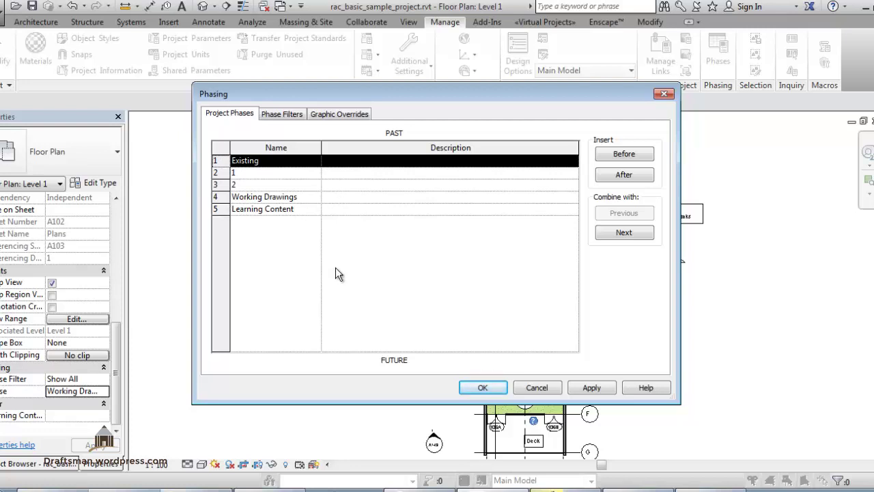
{"action": "left_click", "coordinate": [224, 210]}
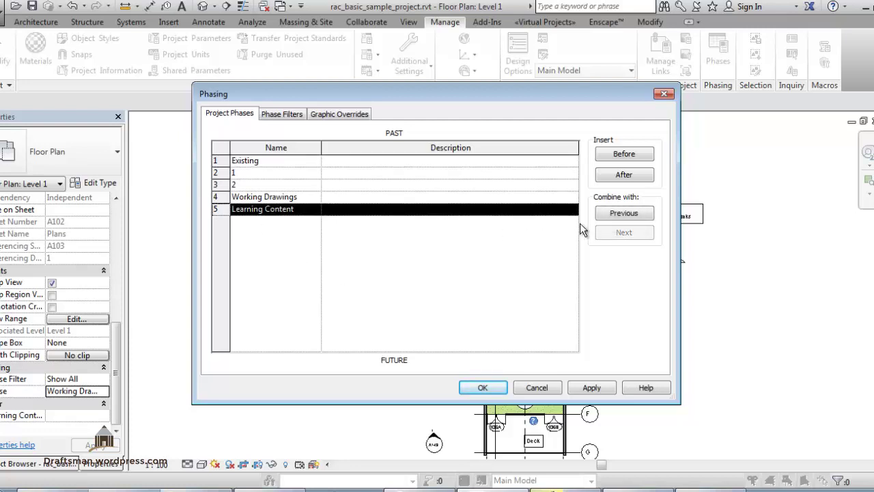
{"action": "left_click", "coordinate": [624, 213]}
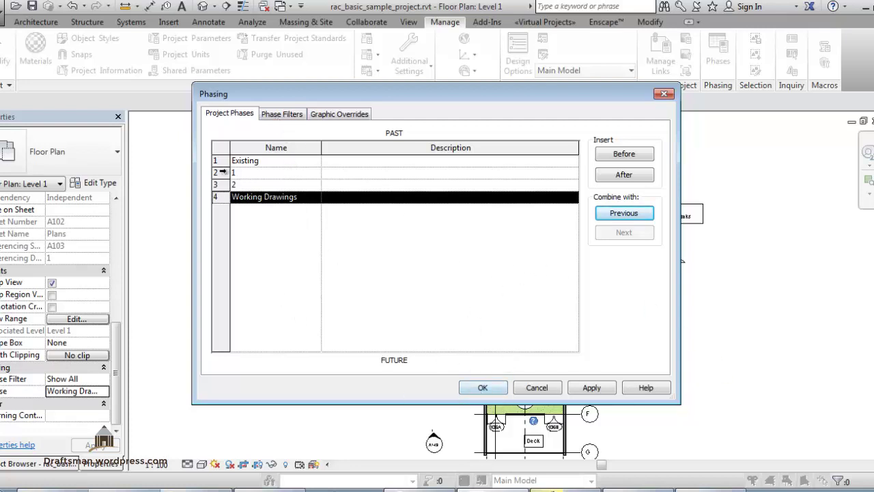
{"action": "left_click", "coordinate": [220, 159]}
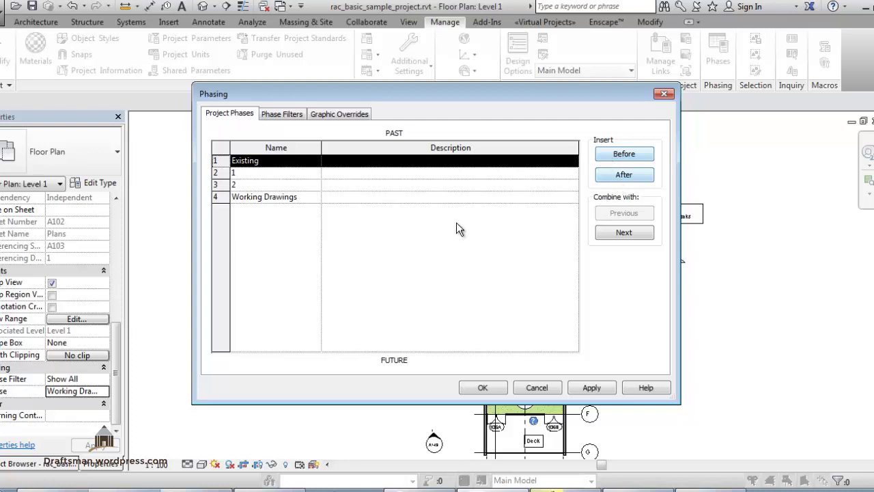
Step: Insert a phase named demoish after Existing, then view the Phase Filters table
{"action": "left_click", "coordinate": [604, 176]}
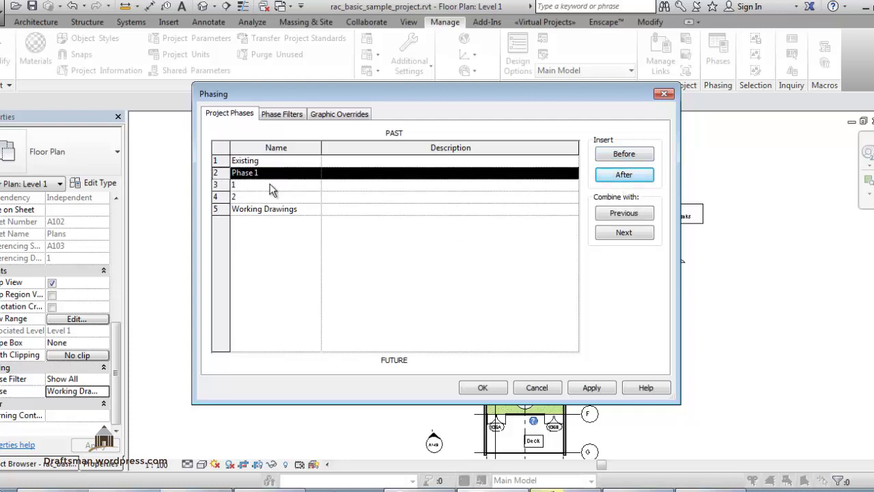
{"action": "left_click", "coordinate": [276, 172]}
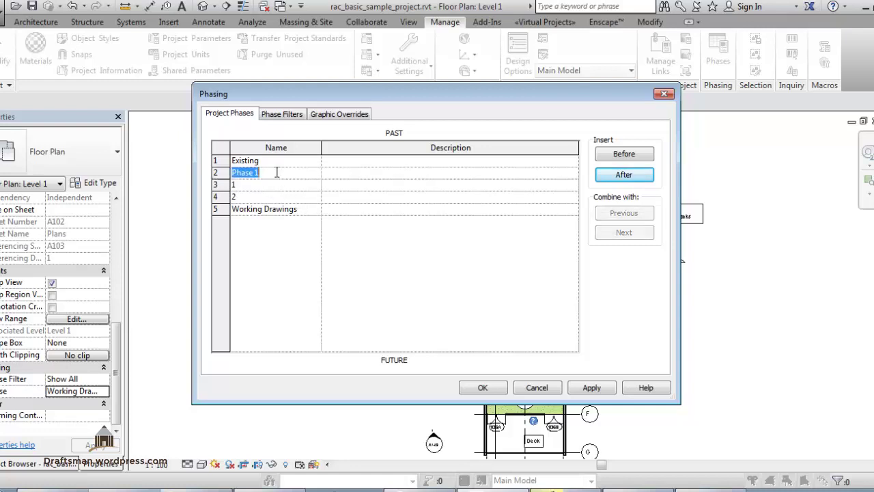
{"action": "type", "text": "demo"}
{"action": "type", "text": "lis"}
{"action": "key", "text": "Tab"}
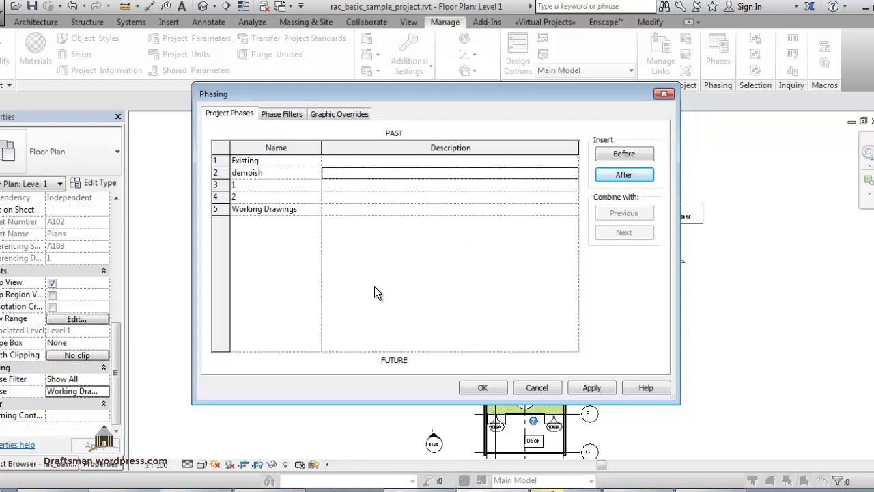
{"action": "left_click", "coordinate": [281, 115]}
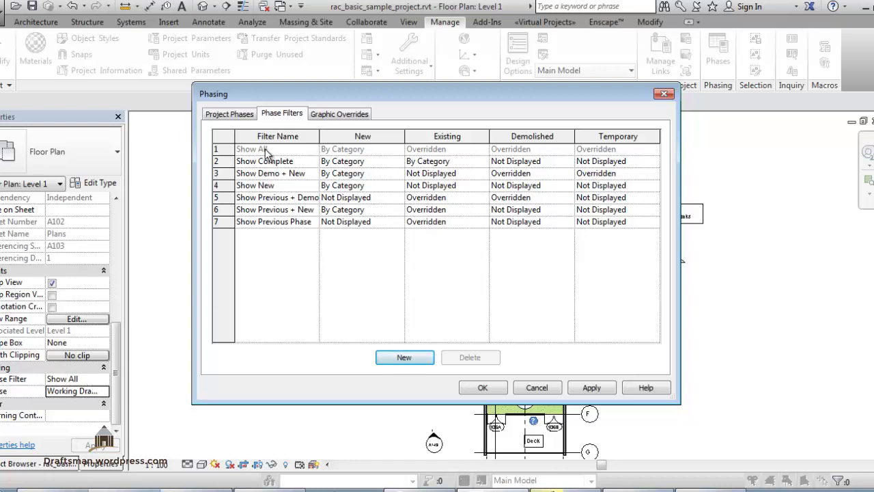
Step: Set Show Complete's Existing column to Not Displayed, check Show New, and close Phasing
{"action": "left_click", "coordinate": [226, 150]}
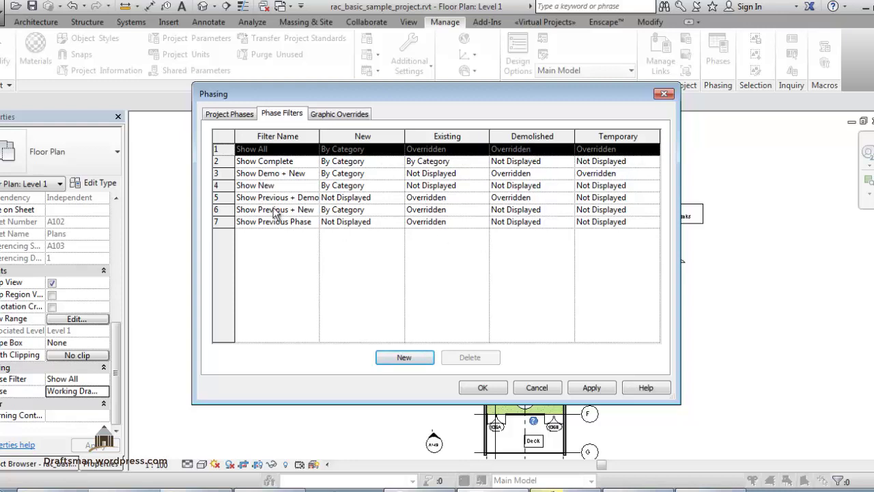
{"action": "left_click", "coordinate": [234, 162]}
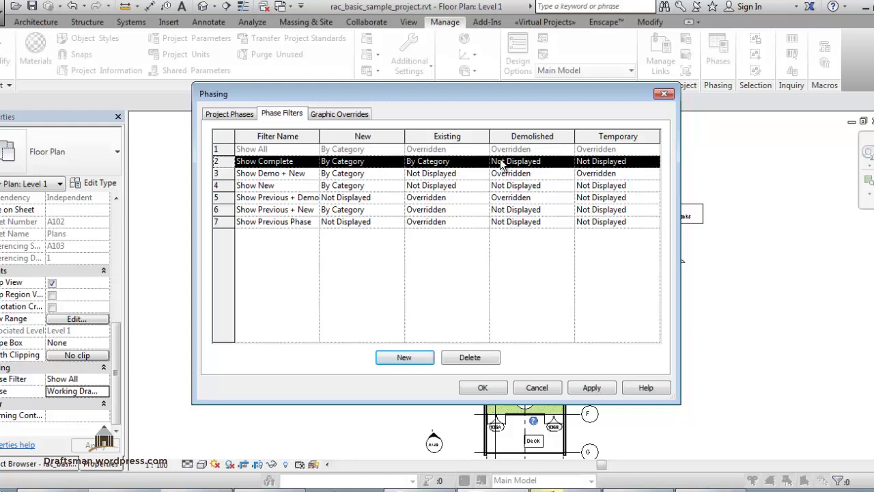
{"action": "left_click", "coordinate": [479, 167]}
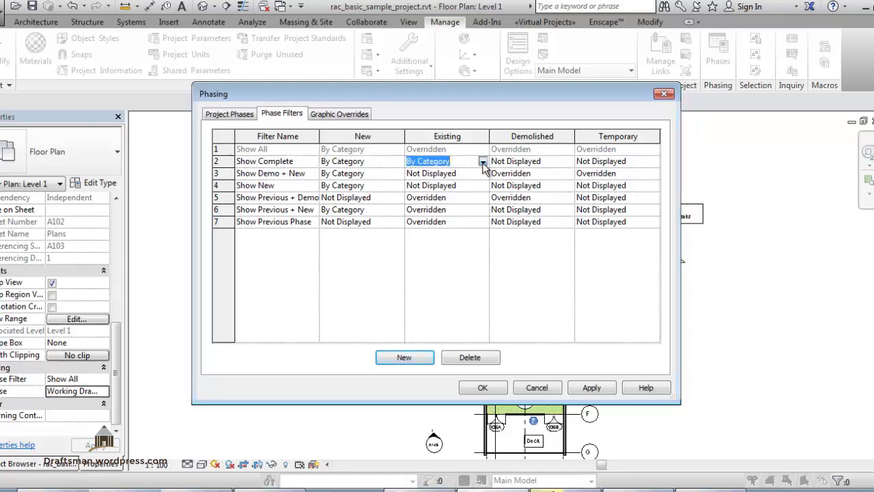
{"action": "left_click", "coordinate": [483, 162]}
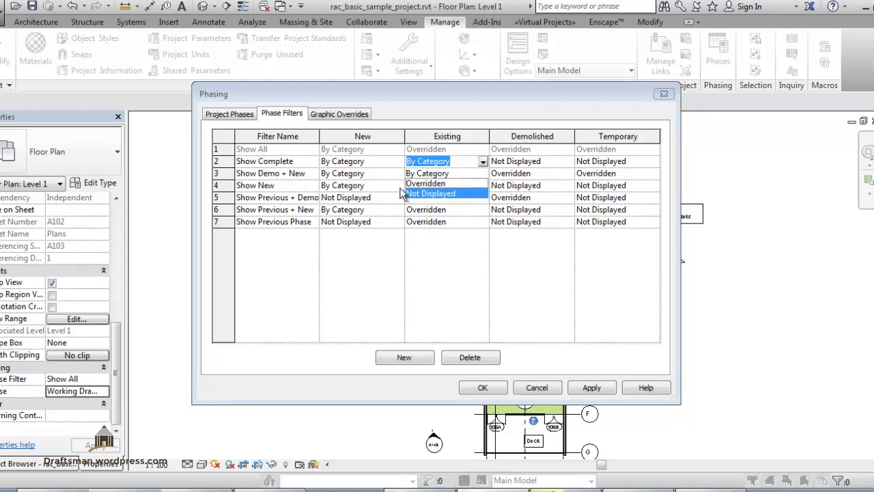
{"action": "left_click", "coordinate": [460, 193]}
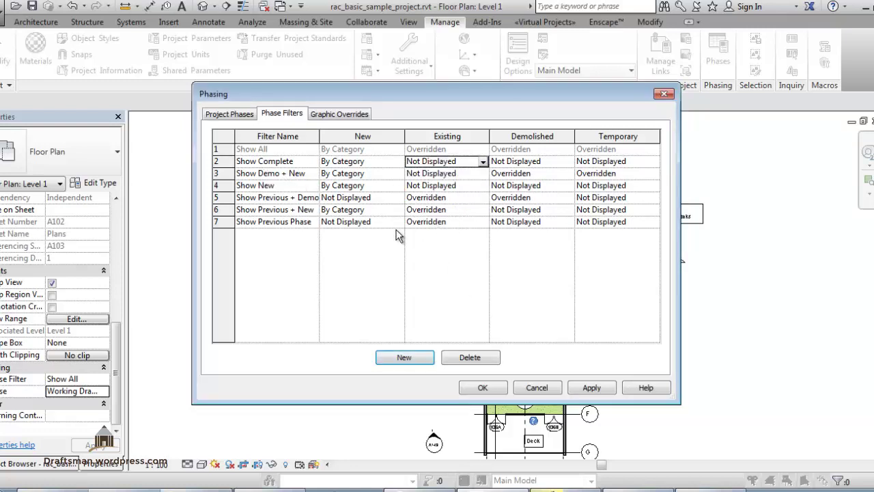
{"action": "left_click", "coordinate": [222, 185]}
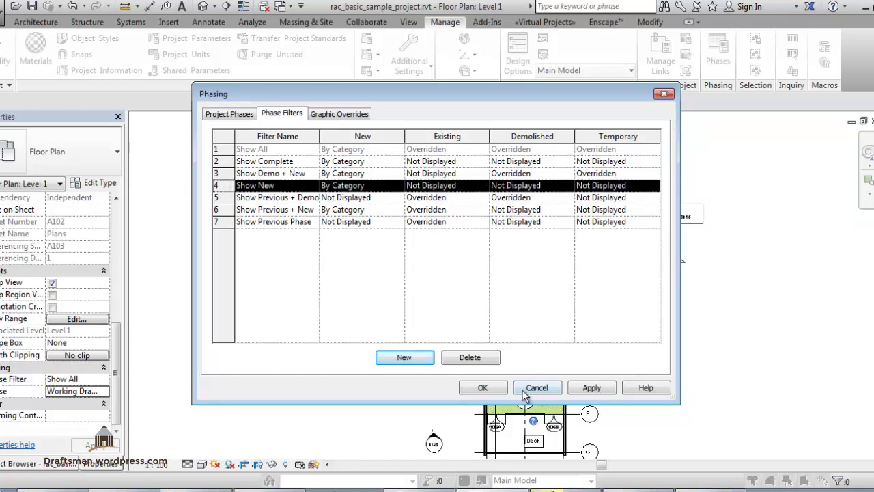
{"action": "left_click", "coordinate": [471, 388]}
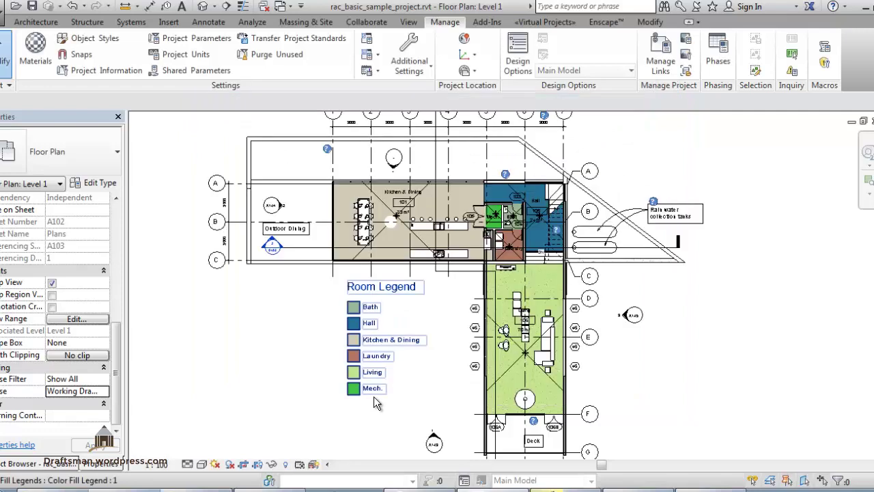
{"action": "middle_click_drag", "start_coordinate": [403, 336], "coordinate": [419, 248]}
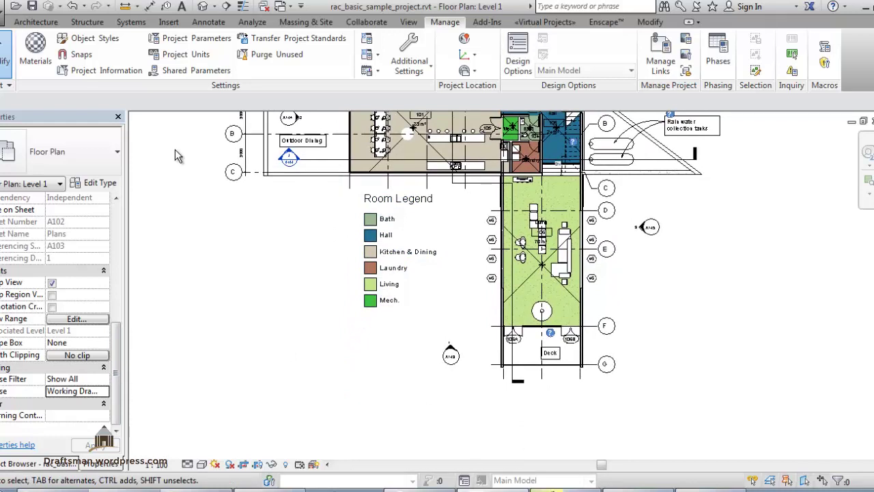
{"action": "left_click", "coordinate": [34, 22]}
{"action": "left_click", "coordinate": [31, 42]}
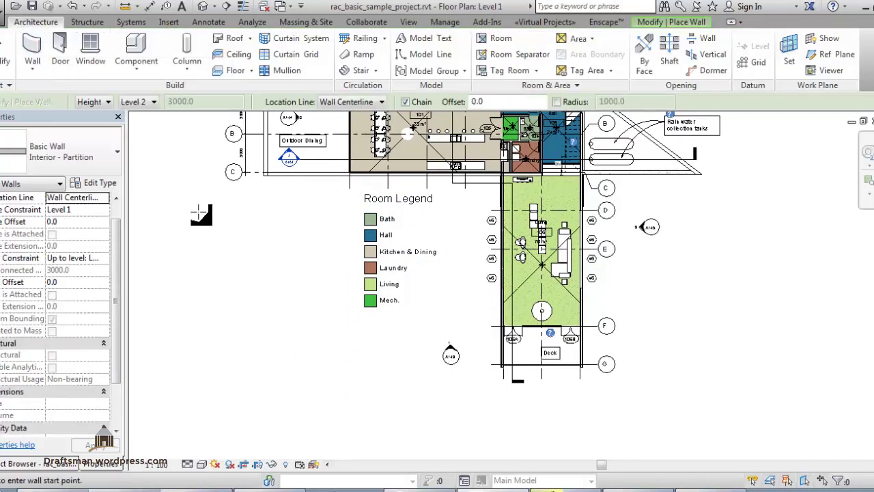
{"action": "left_click", "coordinate": [661, 21]}
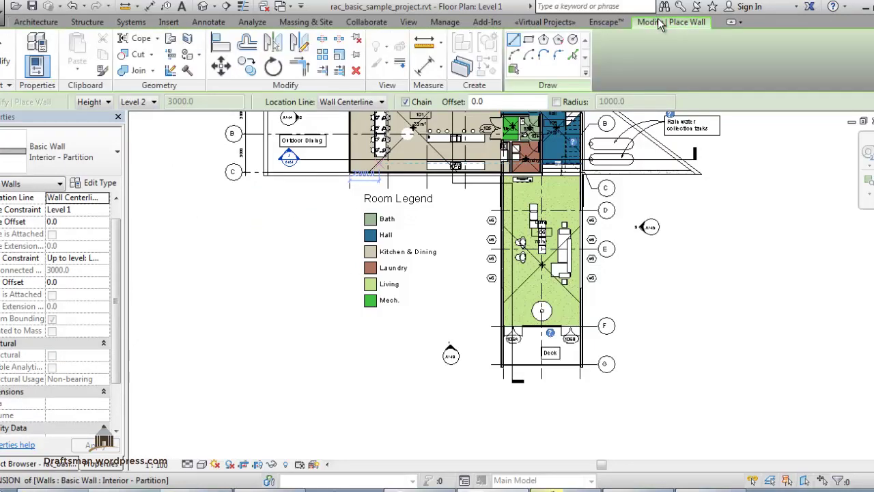
{"action": "left_click", "coordinate": [532, 42]}
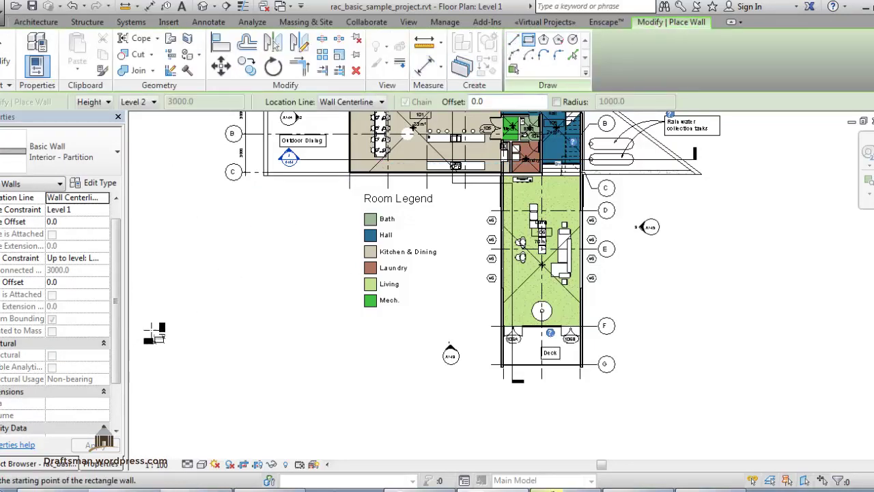
{"action": "left_click", "coordinate": [120, 403]}
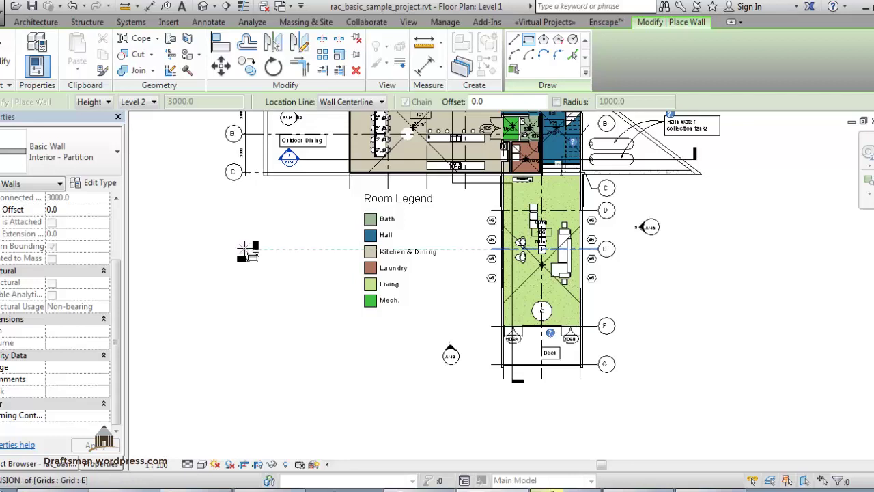
{"action": "key", "text": "Escape"}
{"action": "key", "text": "Escape"}
Step: Change the Level 1 plan's Phase property from Working Drawings to demoish
{"action": "scroll", "coordinate": [123, 344], "scroll_direction": "down", "scroll_amount": 5}
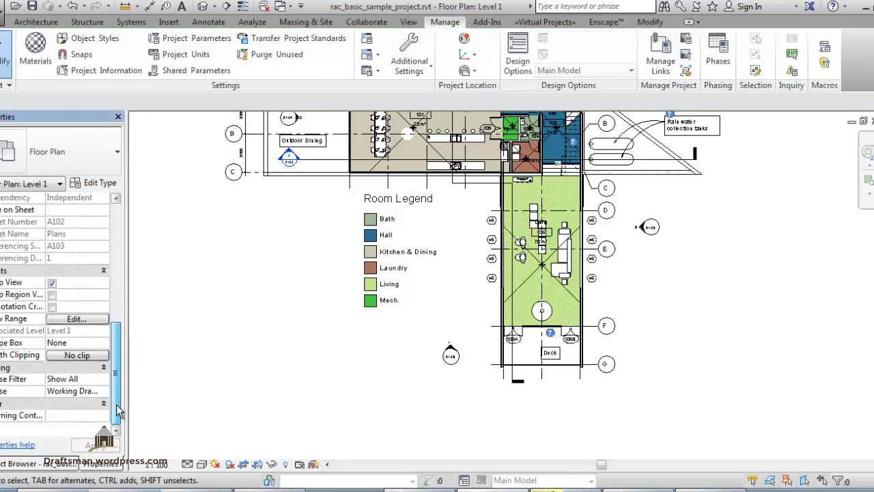
{"action": "scroll", "coordinate": [112, 383], "scroll_direction": "down", "scroll_amount": 5}
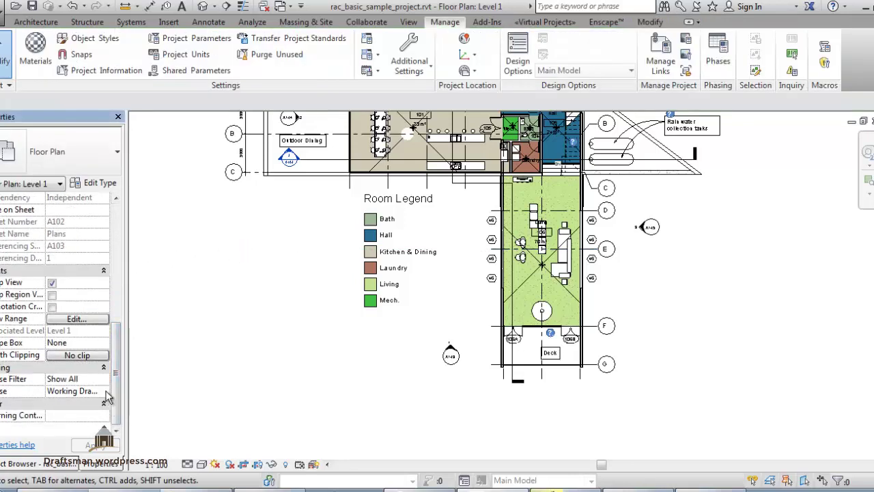
{"action": "left_click", "coordinate": [106, 393]}
{"action": "left_click", "coordinate": [103, 409]}
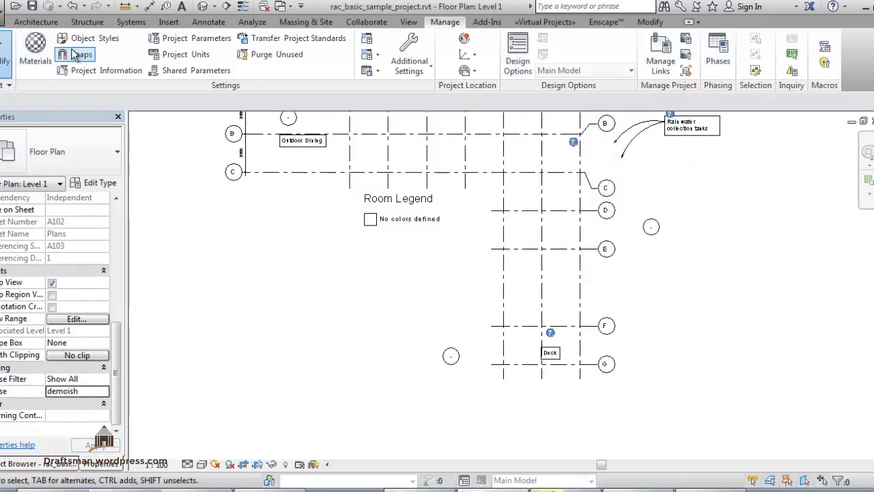
Step: Draw a rectangle of walls below the Room Legend using the WA wall tool
{"action": "key", "text": "w"}
{"action": "key", "text": "a"}
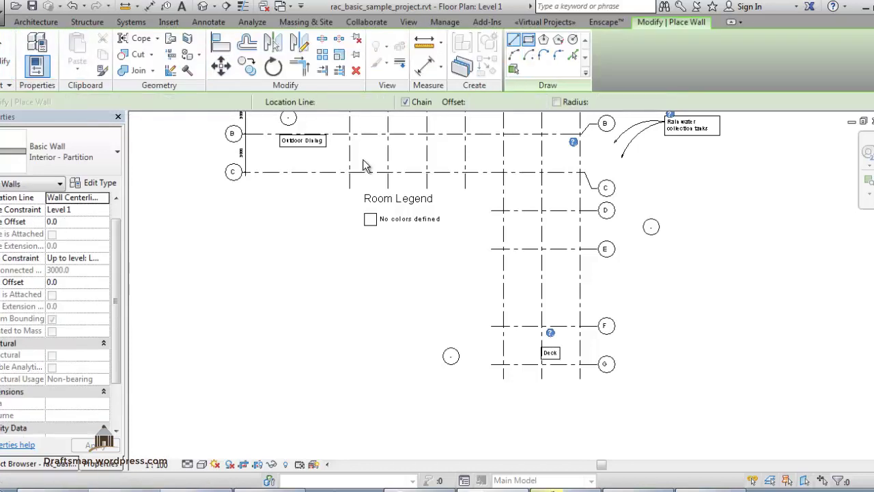
{"action": "left_click", "coordinate": [249, 349]}
{"action": "left_click", "coordinate": [415, 267]}
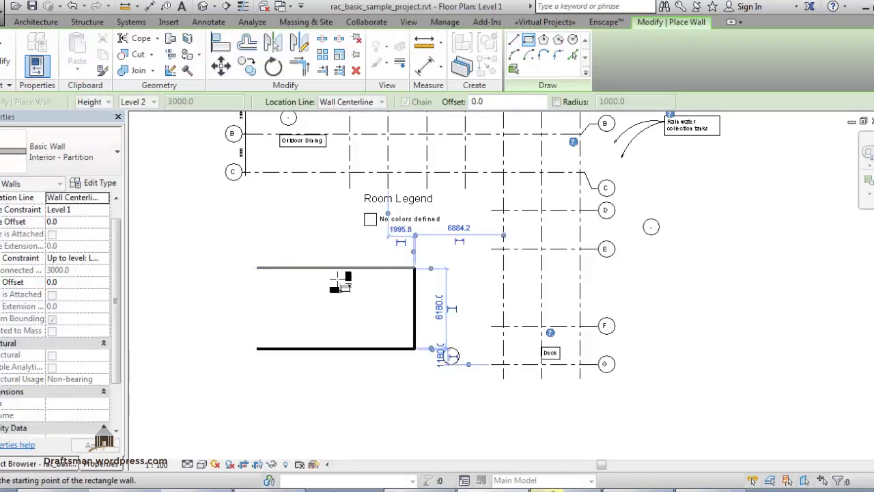
{"action": "key", "text": "Escape"}
{"action": "key", "text": "Escape"}
{"action": "scroll", "coordinate": [423, 293], "scroll_direction": "up", "scroll_amount": 3}
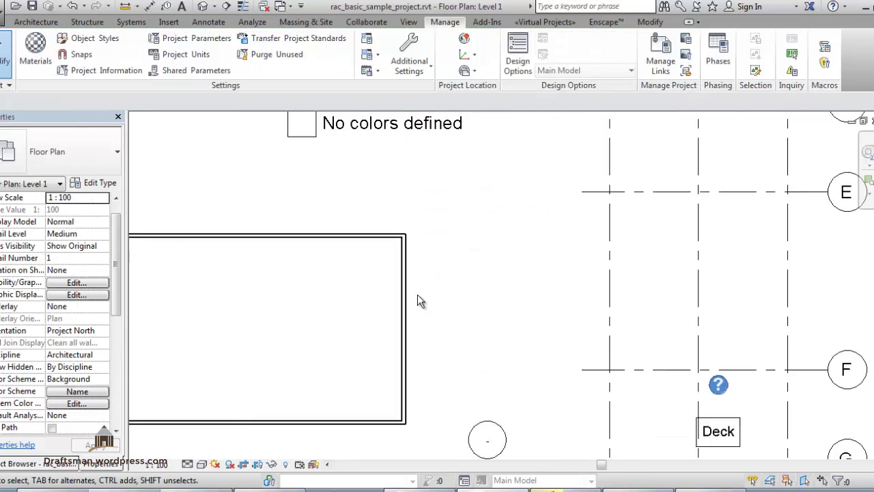
{"action": "middle_click_drag", "start_coordinate": [420, 301], "coordinate": [428, 282]}
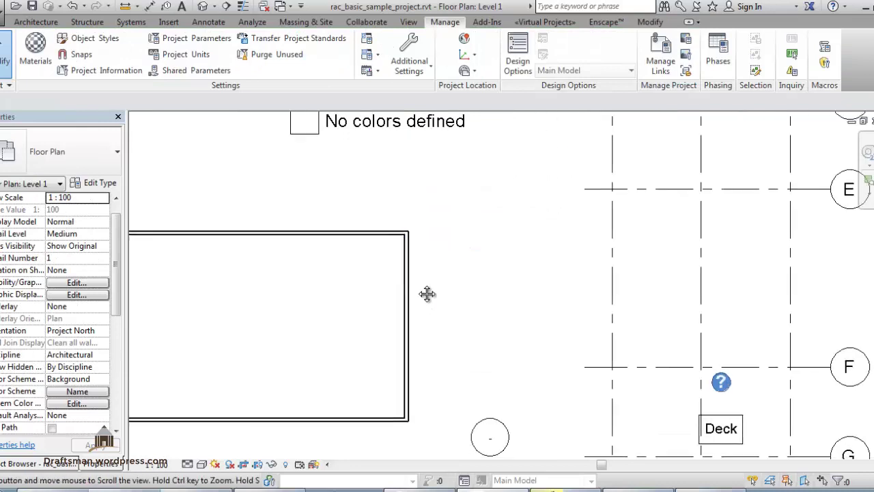
Step: Demolish the rectangle's right, bottom and top walls so they show dashed
{"action": "left_click", "coordinate": [651, 21]}
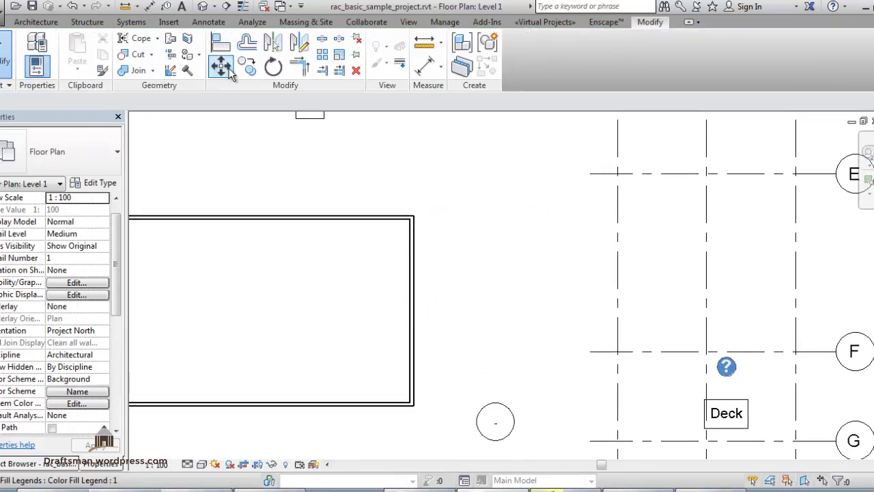
{"action": "left_click", "coordinate": [188, 75]}
{"action": "left_click", "coordinate": [416, 233]}
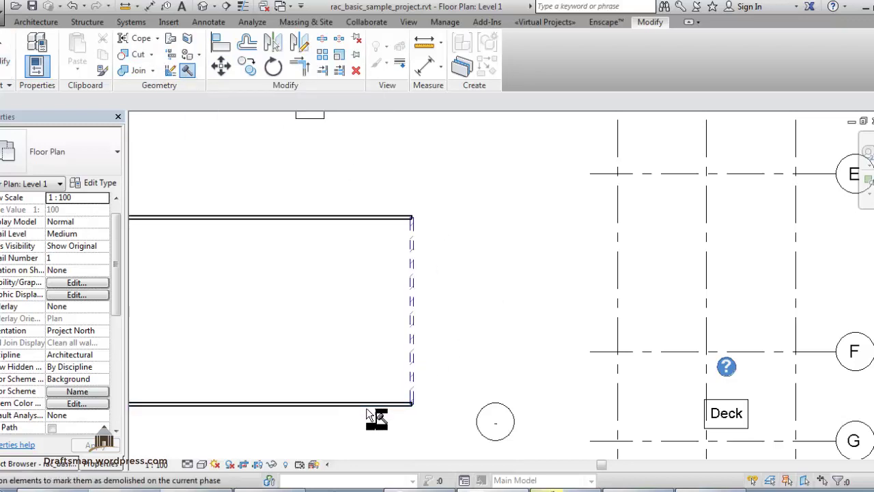
{"action": "left_click", "coordinate": [372, 404]}
{"action": "left_click", "coordinate": [393, 219]}
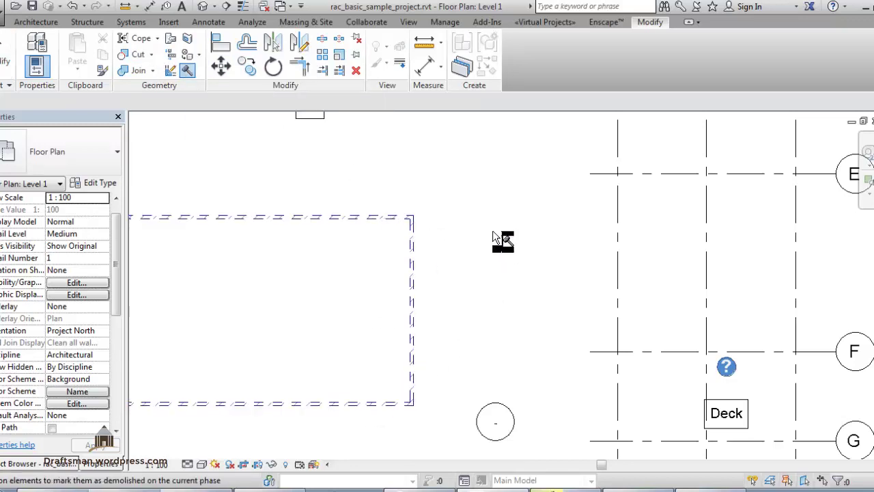
{"action": "scroll", "coordinate": [504, 240], "scroll_direction": "down", "scroll_amount": 2}
{"action": "key", "text": "Escape"}
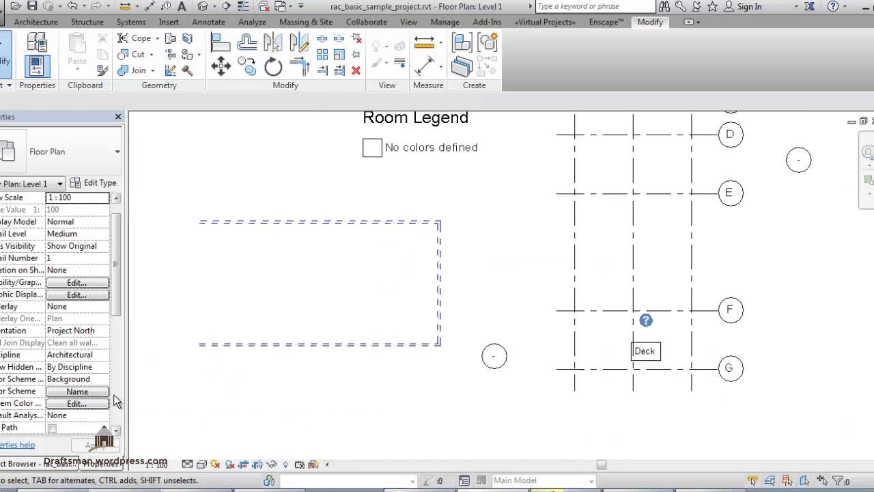
{"action": "left_click", "coordinate": [114, 396]}
Step: Set the plan's Phase Filter to Show New and pan to view the building
{"action": "left_click", "coordinate": [82, 379]}
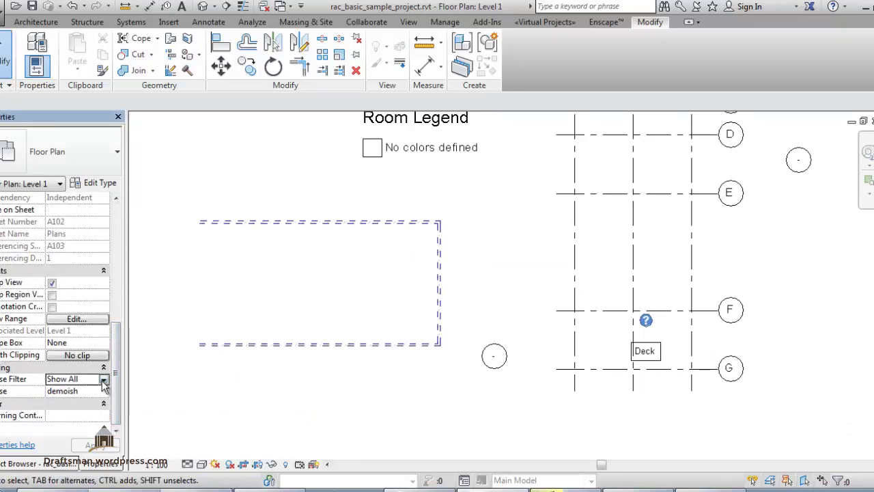
{"action": "left_click", "coordinate": [103, 379]}
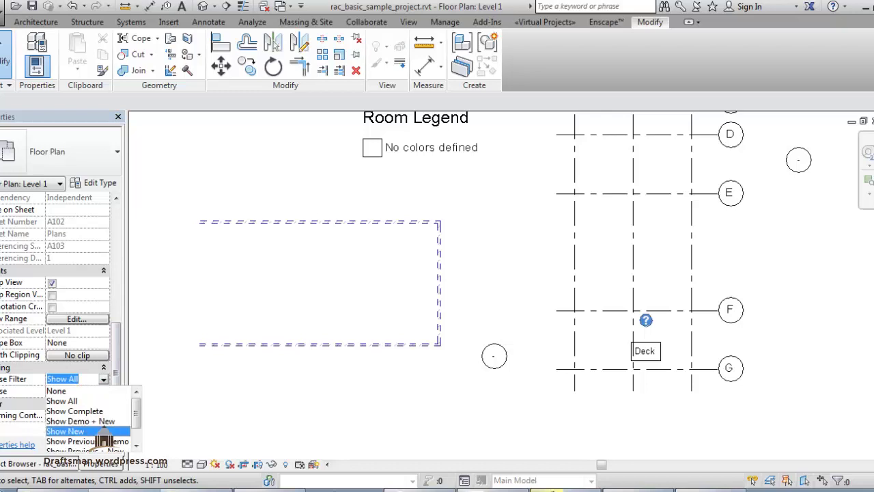
{"action": "left_click", "coordinate": [102, 431]}
{"action": "middle_click_drag", "start_coordinate": [502, 209], "coordinate": [484, 247]}
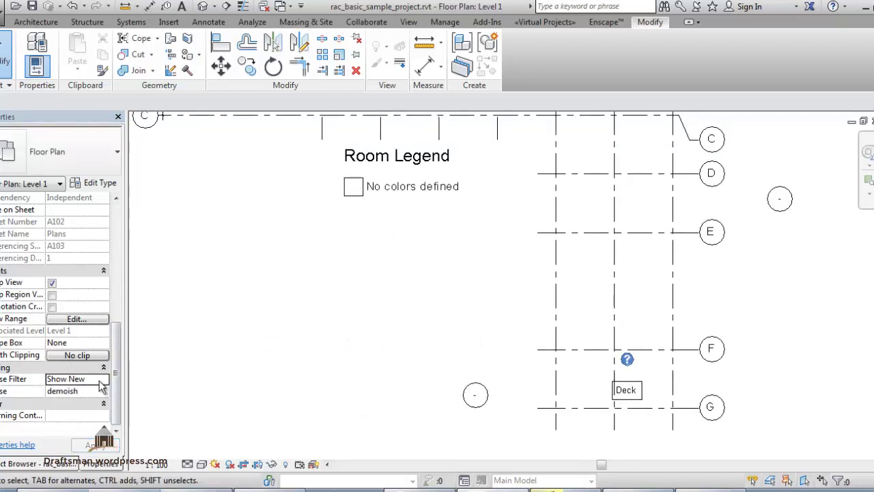
{"action": "scroll", "coordinate": [485, 393], "scroll_direction": "down", "scroll_amount": 2}
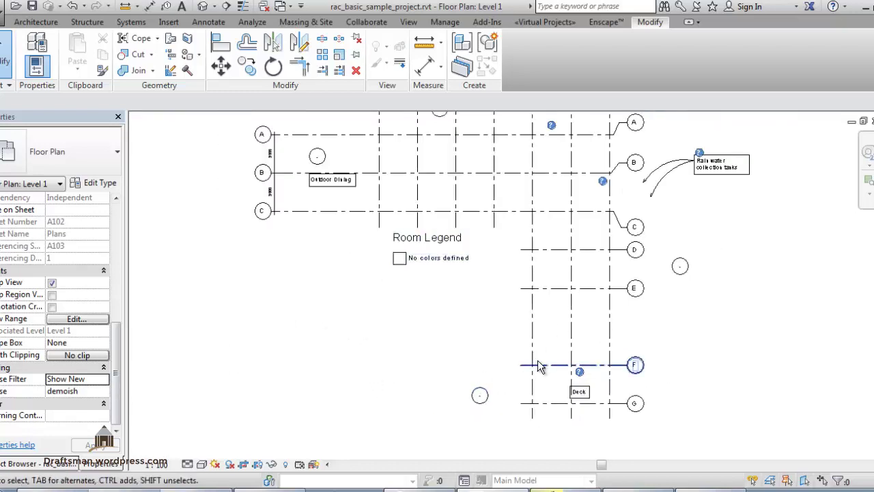
{"action": "scroll", "coordinate": [527, 351], "scroll_direction": "down", "scroll_amount": 1}
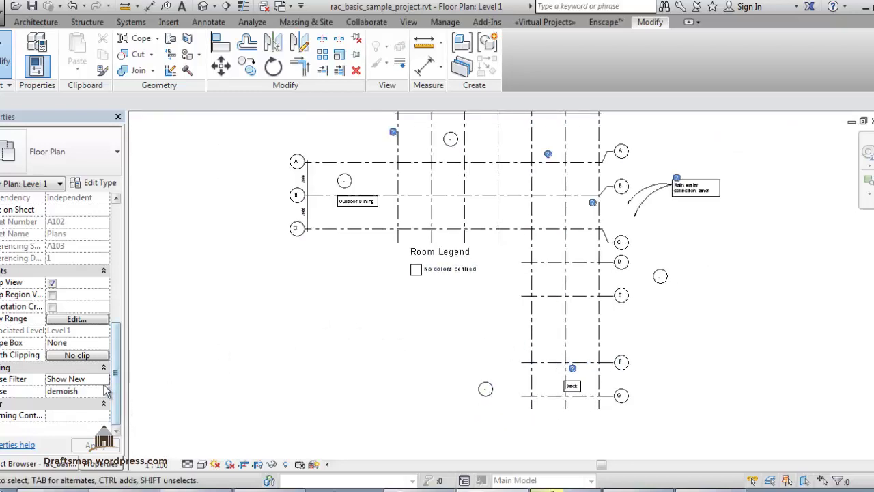
Step: Try the Show All and Show Complete phase filters, then set it to None
{"action": "left_click", "coordinate": [99, 379]}
{"action": "left_click", "coordinate": [104, 379]}
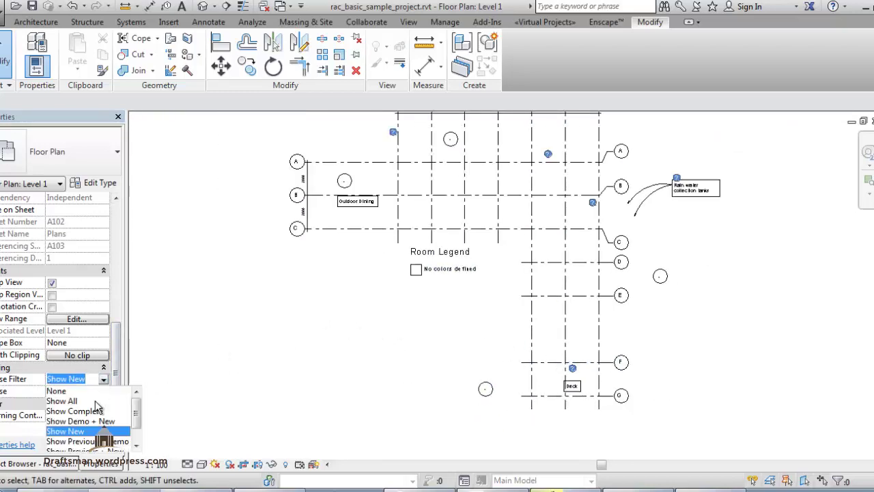
{"action": "left_click", "coordinate": [95, 403]}
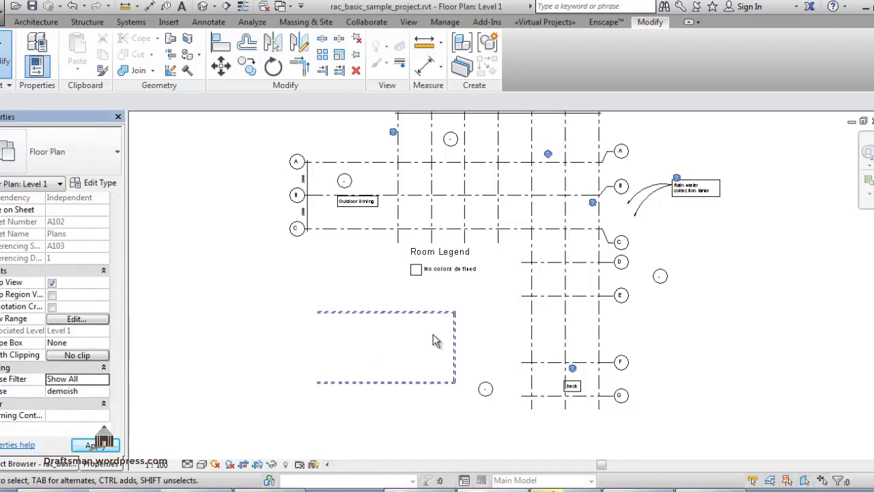
{"action": "left_click", "coordinate": [103, 379]}
{"action": "left_click", "coordinate": [97, 411]}
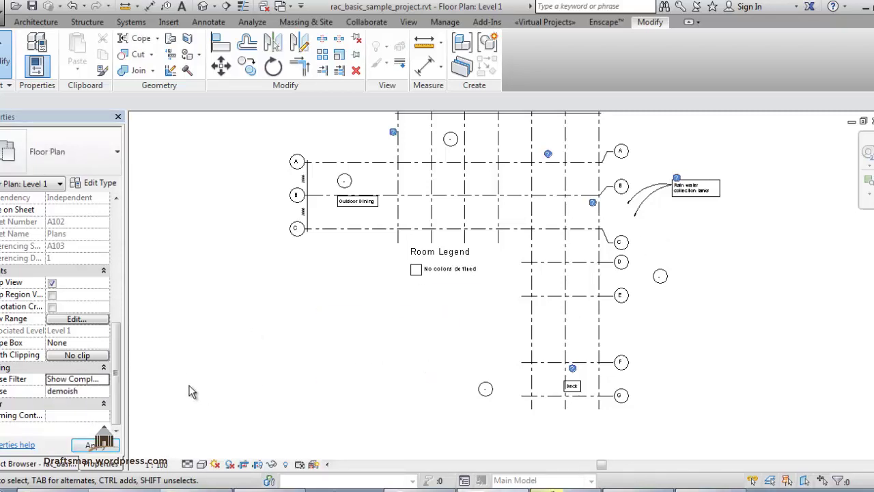
{"action": "left_click", "coordinate": [104, 379]}
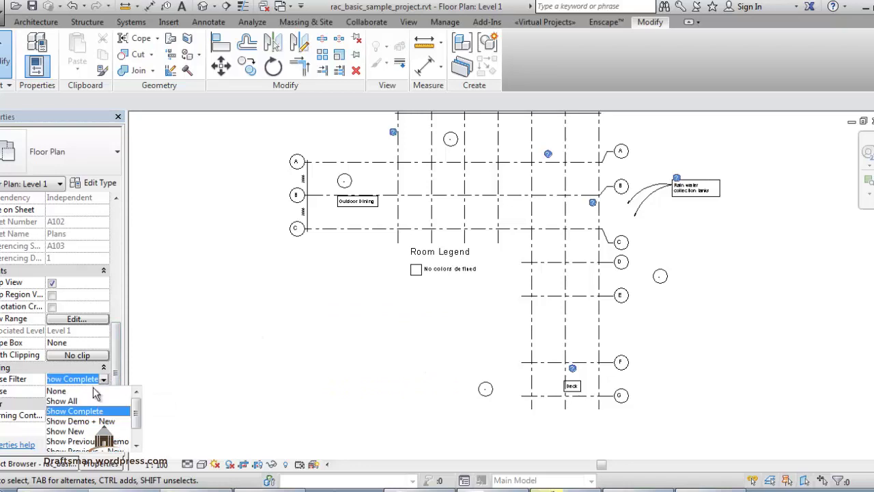
{"action": "left_click", "coordinate": [106, 389]}
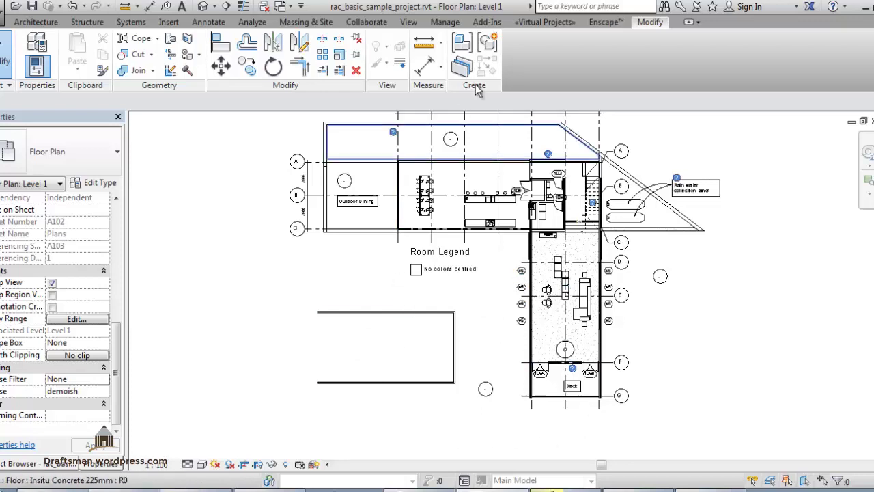
Step: In the Phasing Graphic Overrides, tick Halftone for the Existing phase status
{"action": "left_click", "coordinate": [445, 21]}
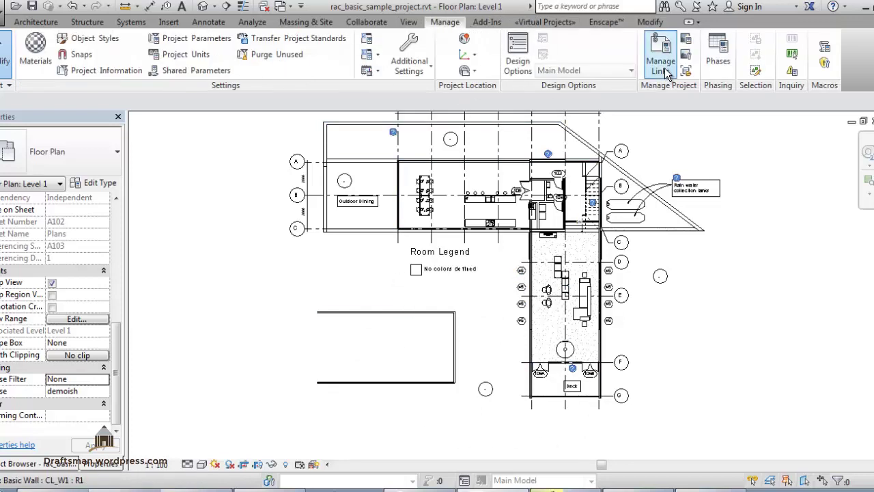
{"action": "left_click", "coordinate": [718, 55]}
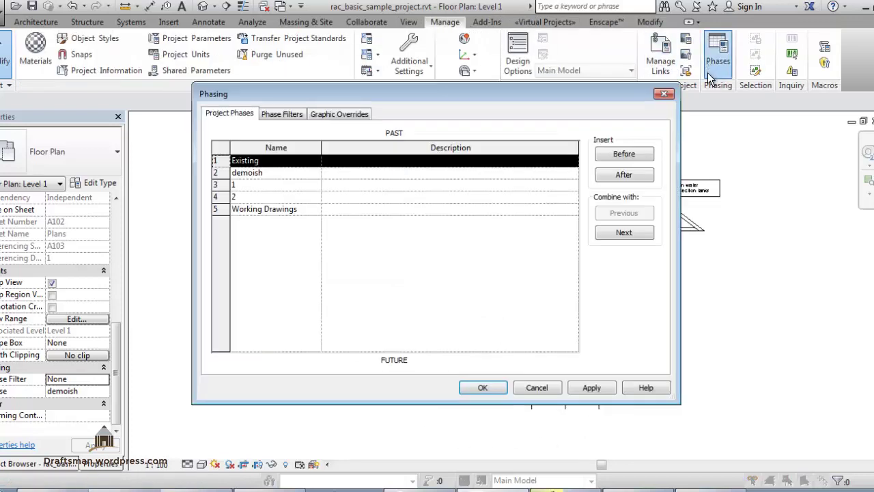
{"action": "left_click", "coordinate": [280, 114]}
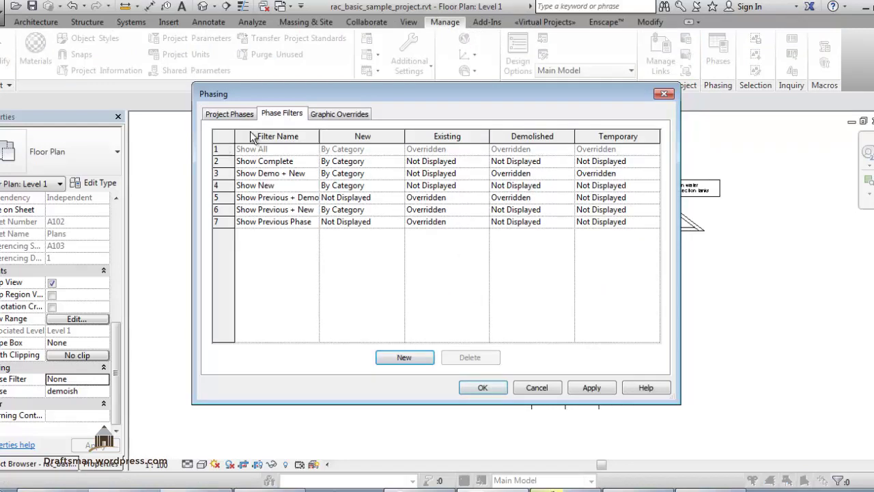
{"action": "left_click", "coordinate": [322, 116]}
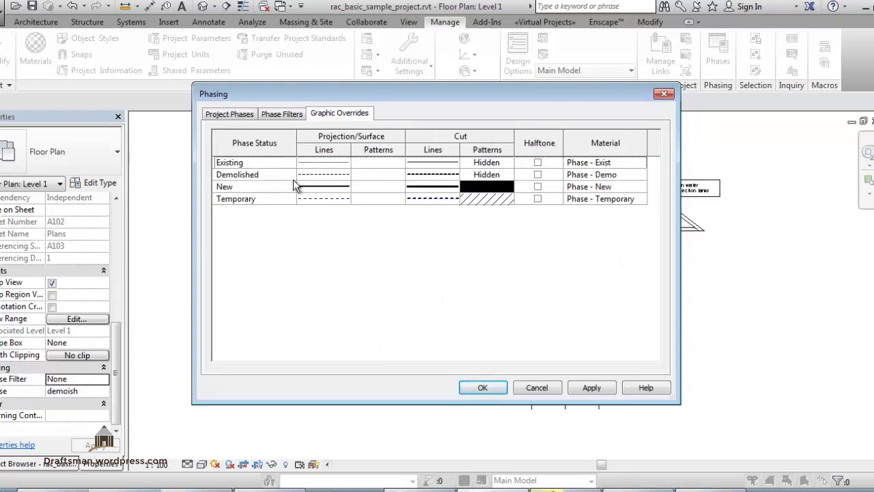
{"action": "left_click", "coordinate": [265, 162]}
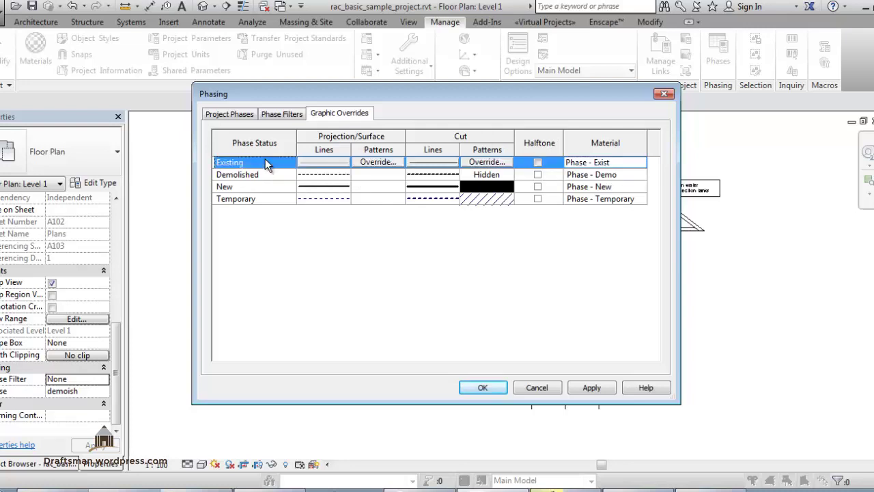
{"action": "left_click", "coordinate": [539, 163]}
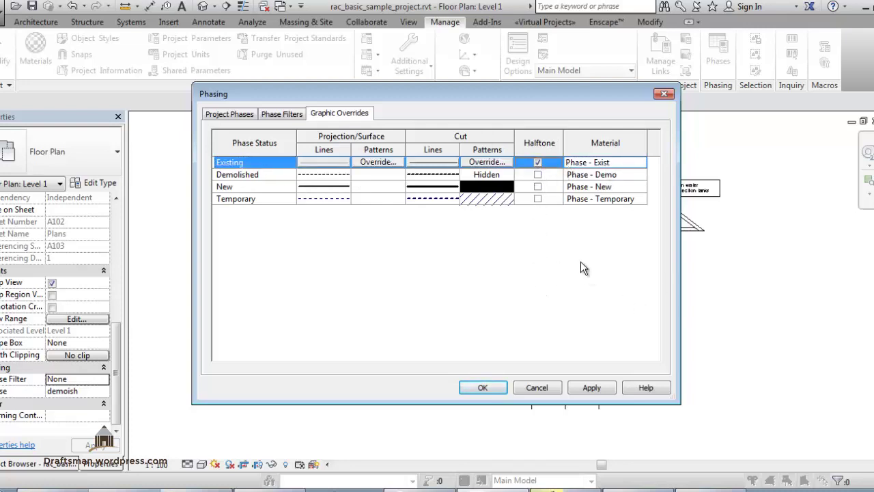